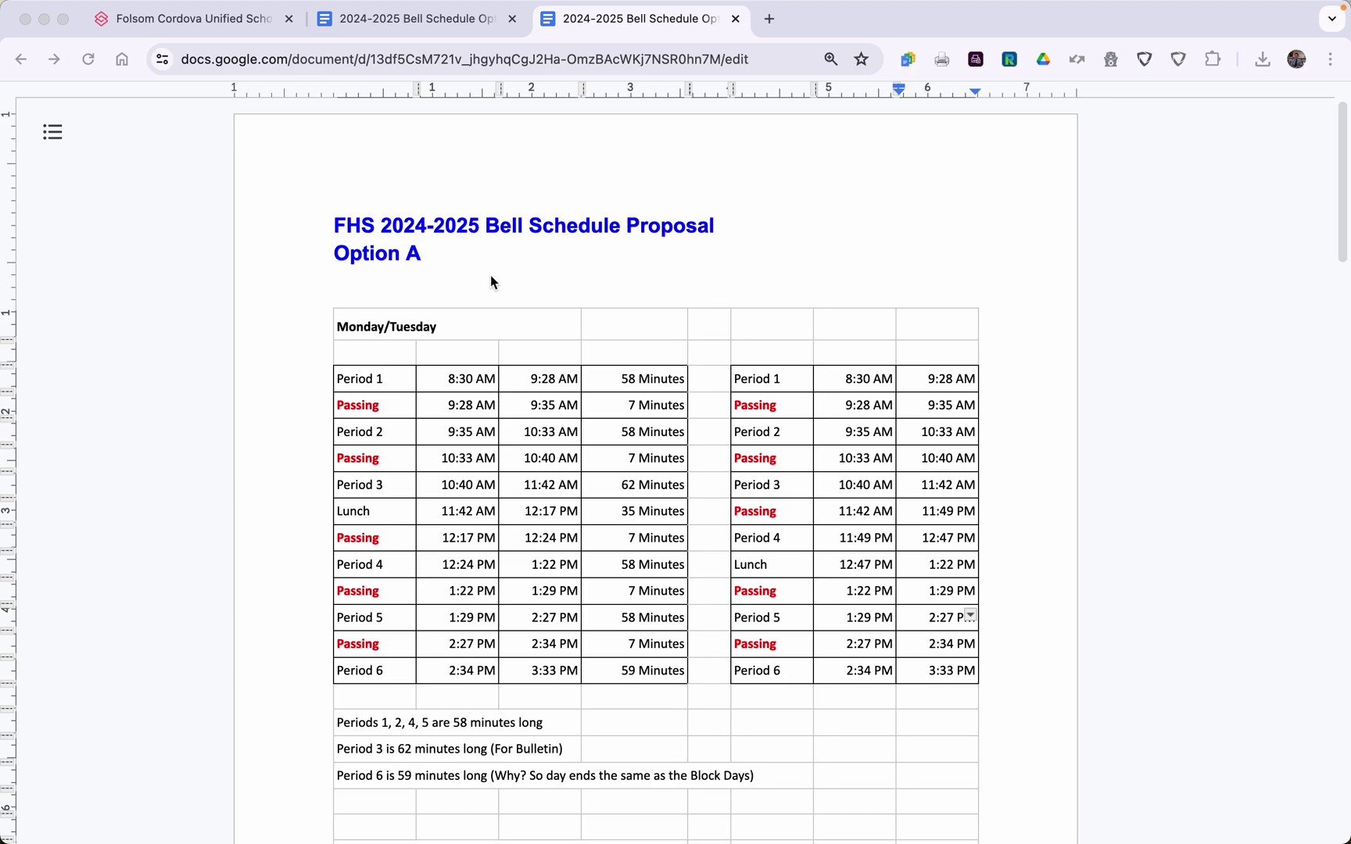
scroll(512, 276, "down", 3)
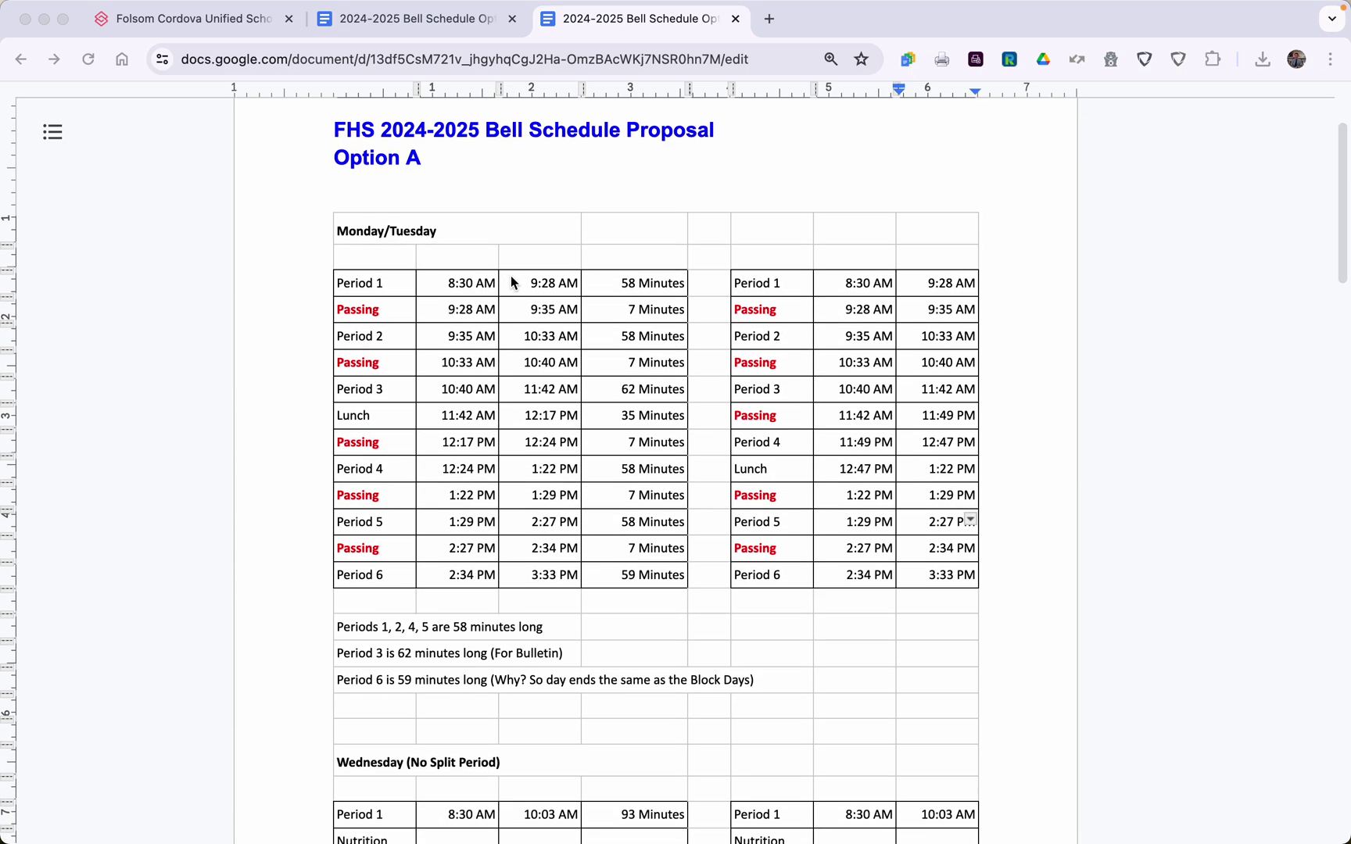
scroll(510, 276, "down", 2)
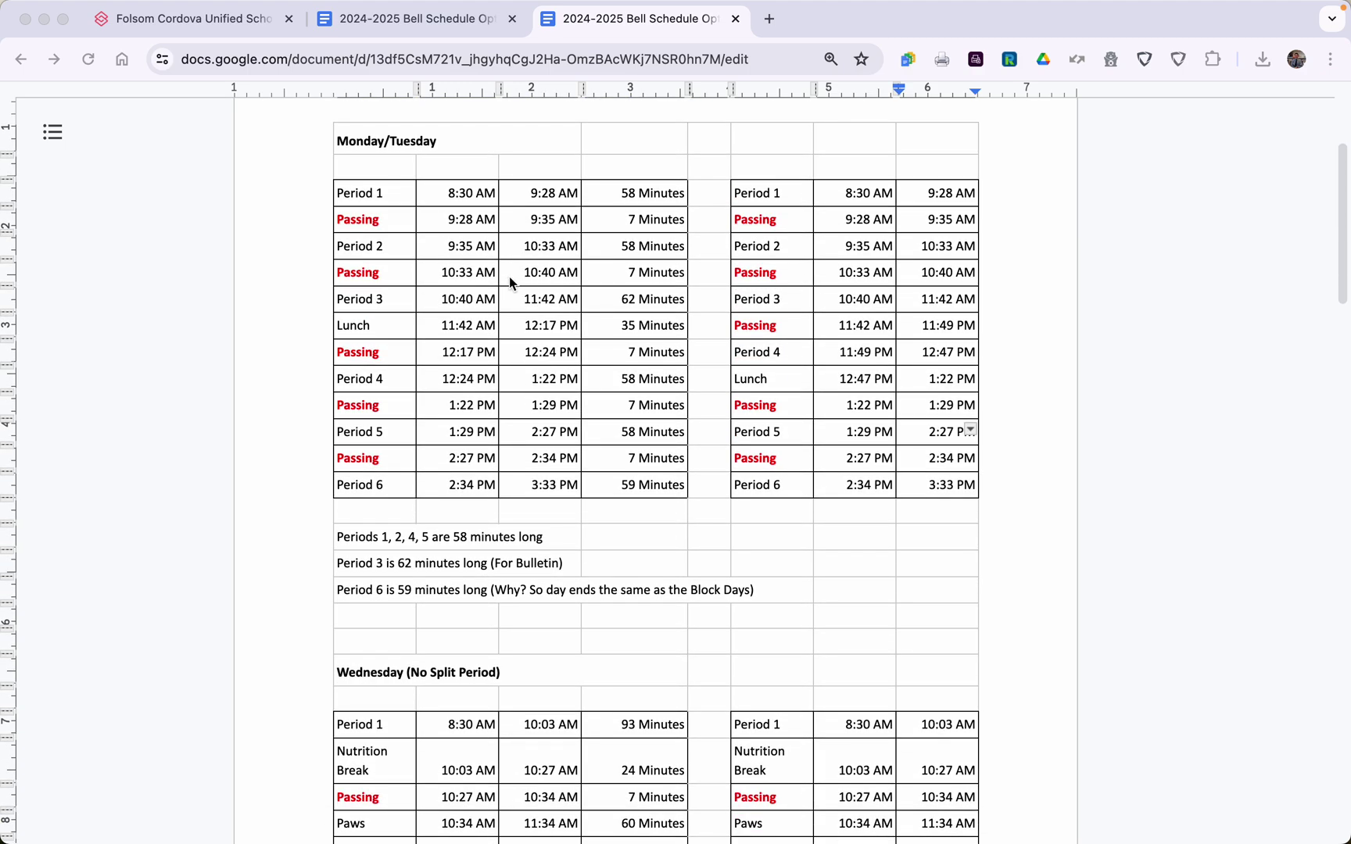
scroll(508, 288, "down", 5)
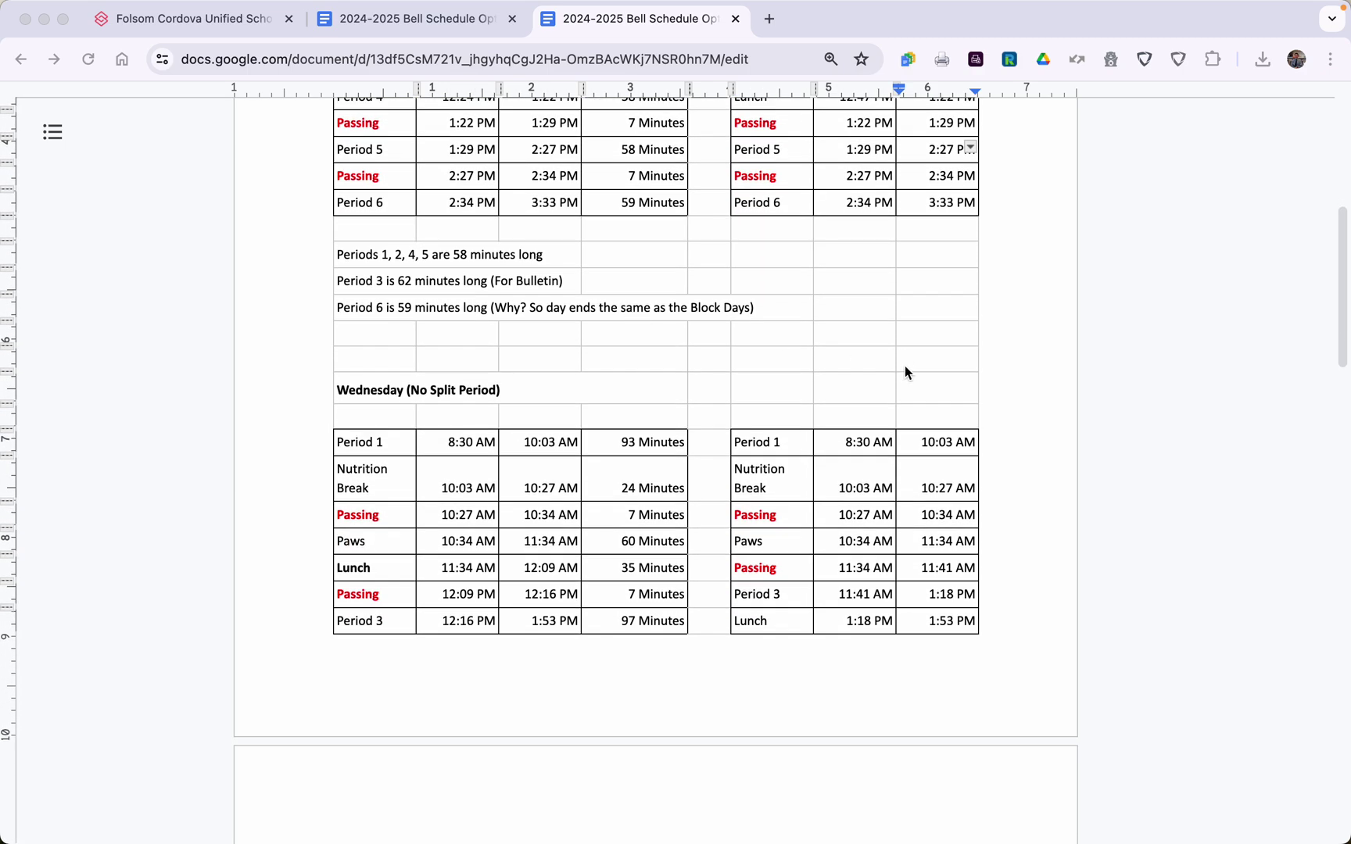
scroll(915, 363, "down", 1)
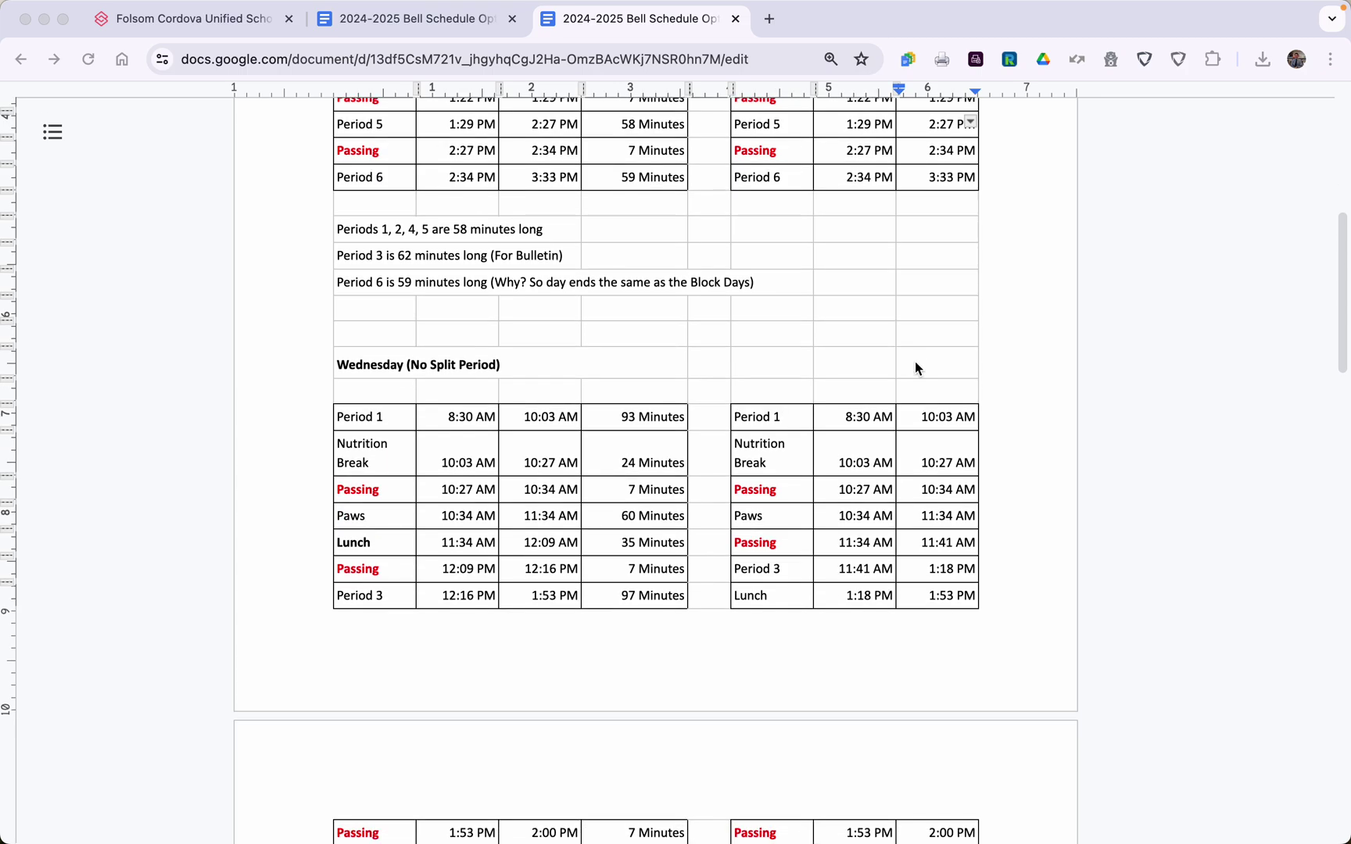
scroll(915, 364, "down", 2)
scroll(916, 363, "down", 3)
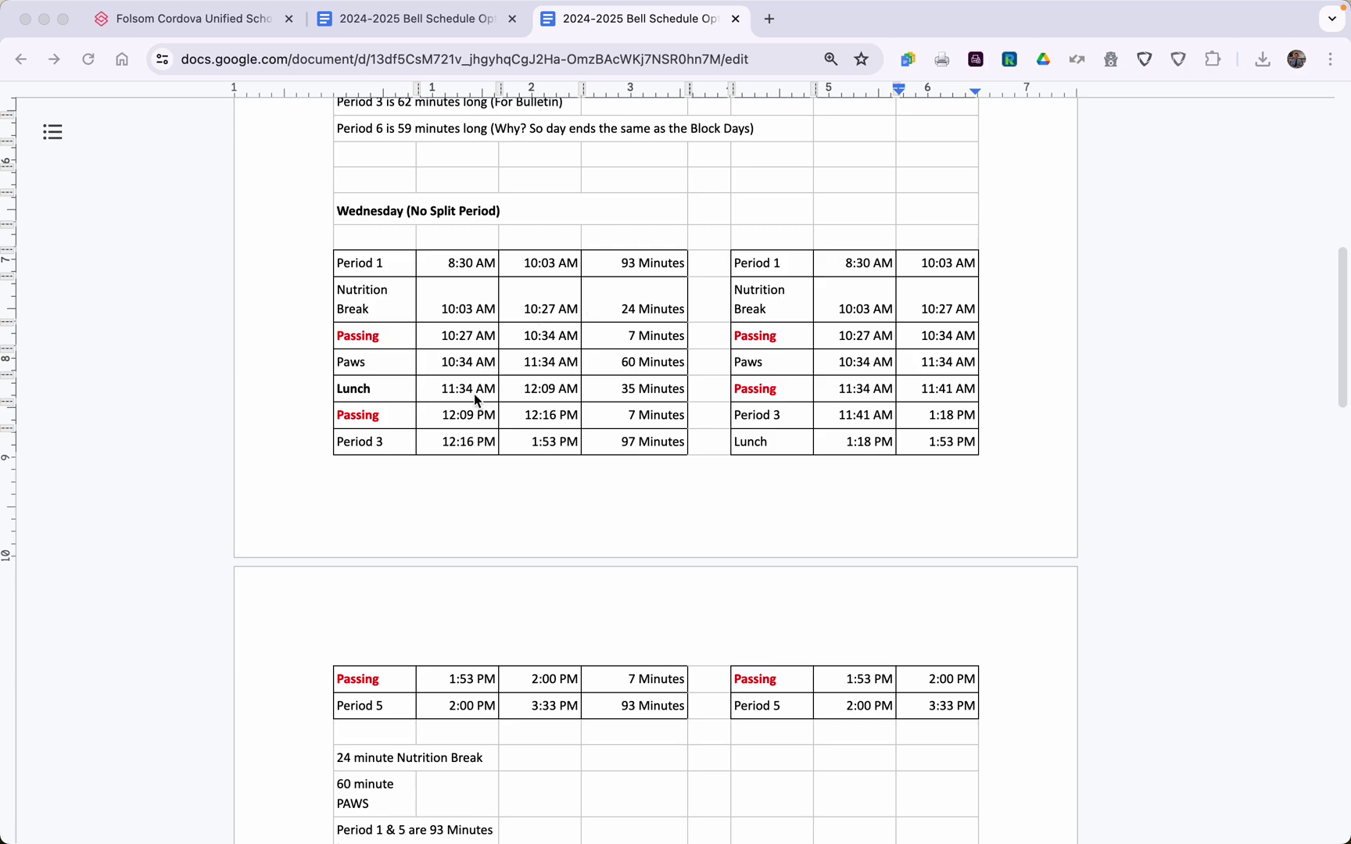
scroll(474, 395, "down", 1)
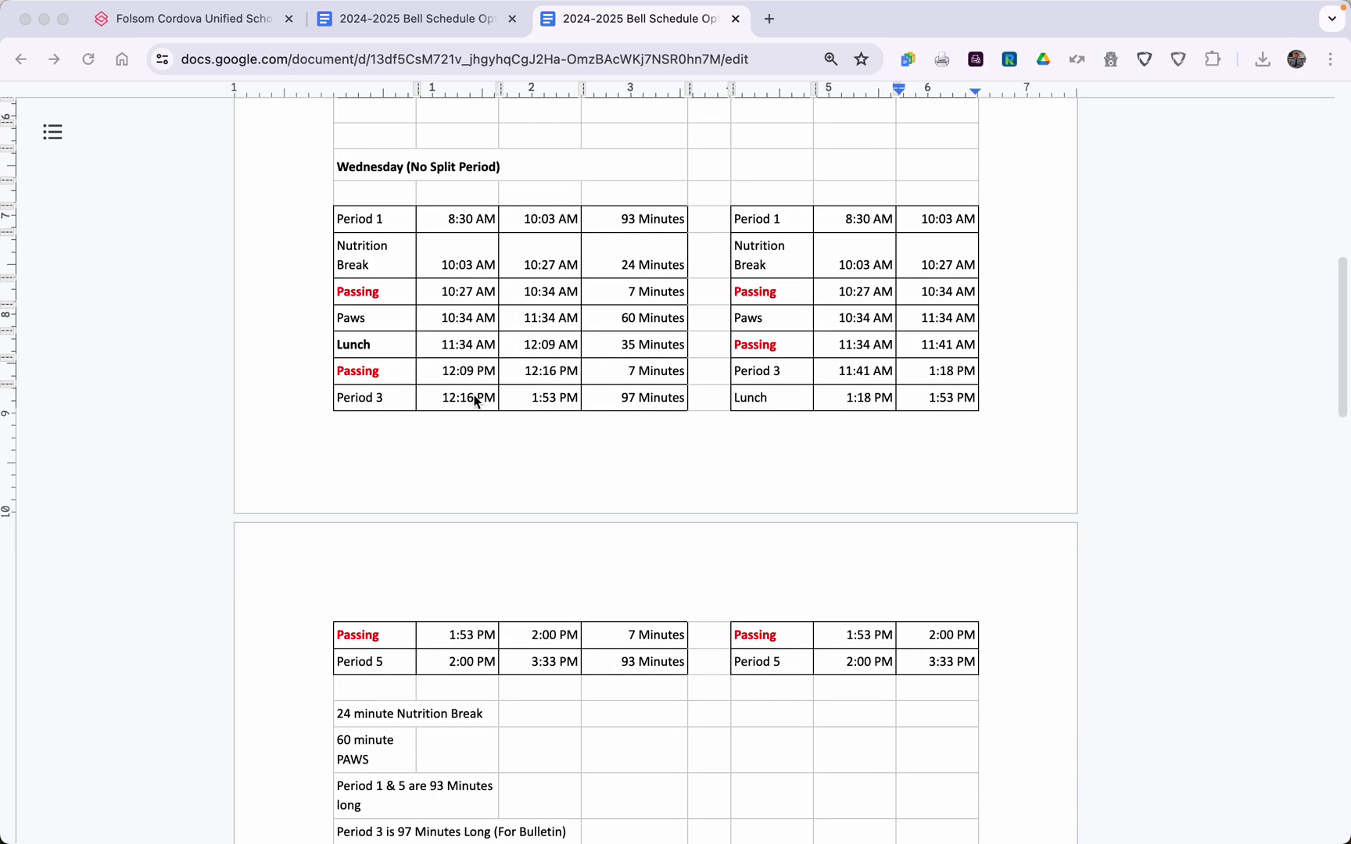
scroll(474, 400, "down", 3)
scroll(473, 401, "up", 1)
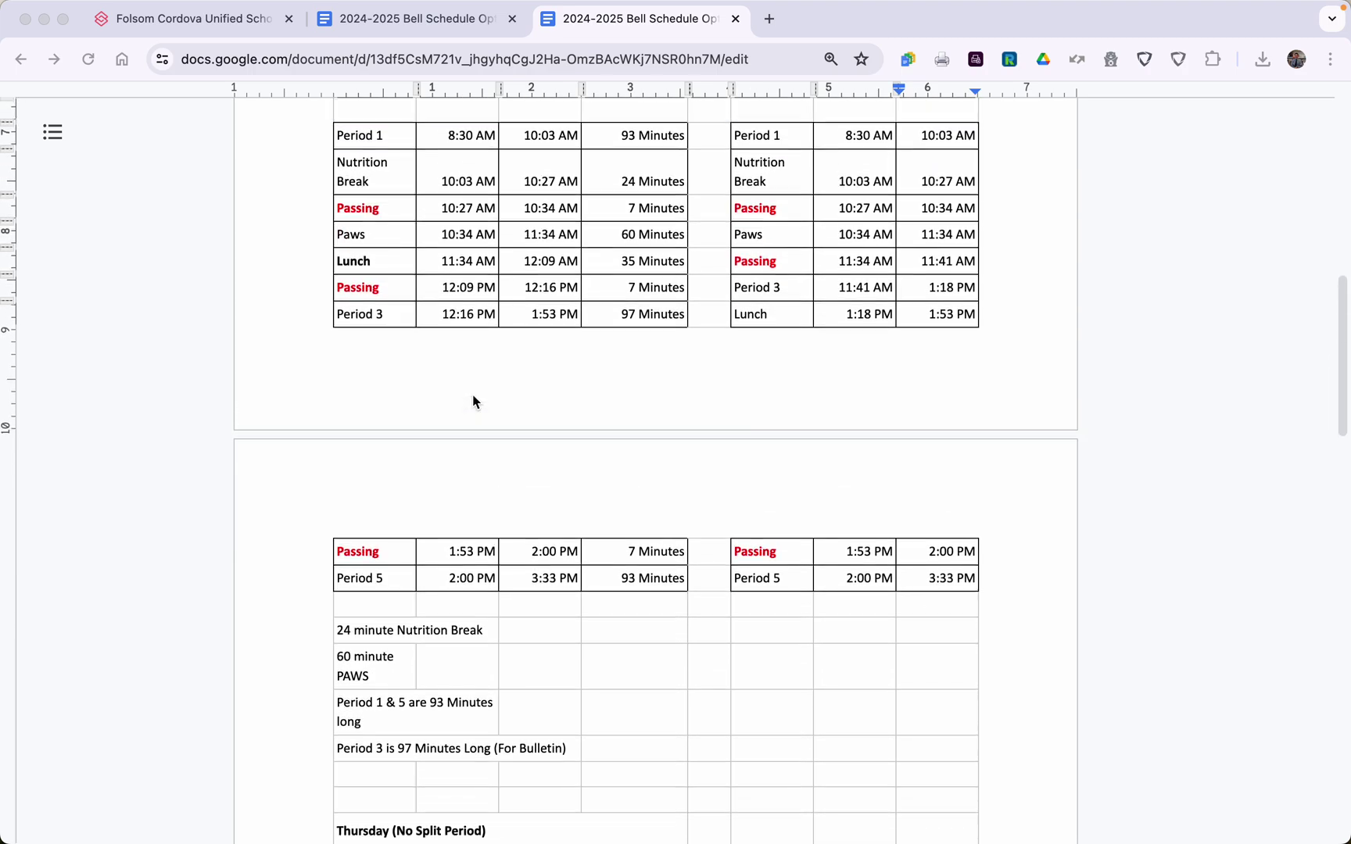
scroll(472, 401, "up", 1)
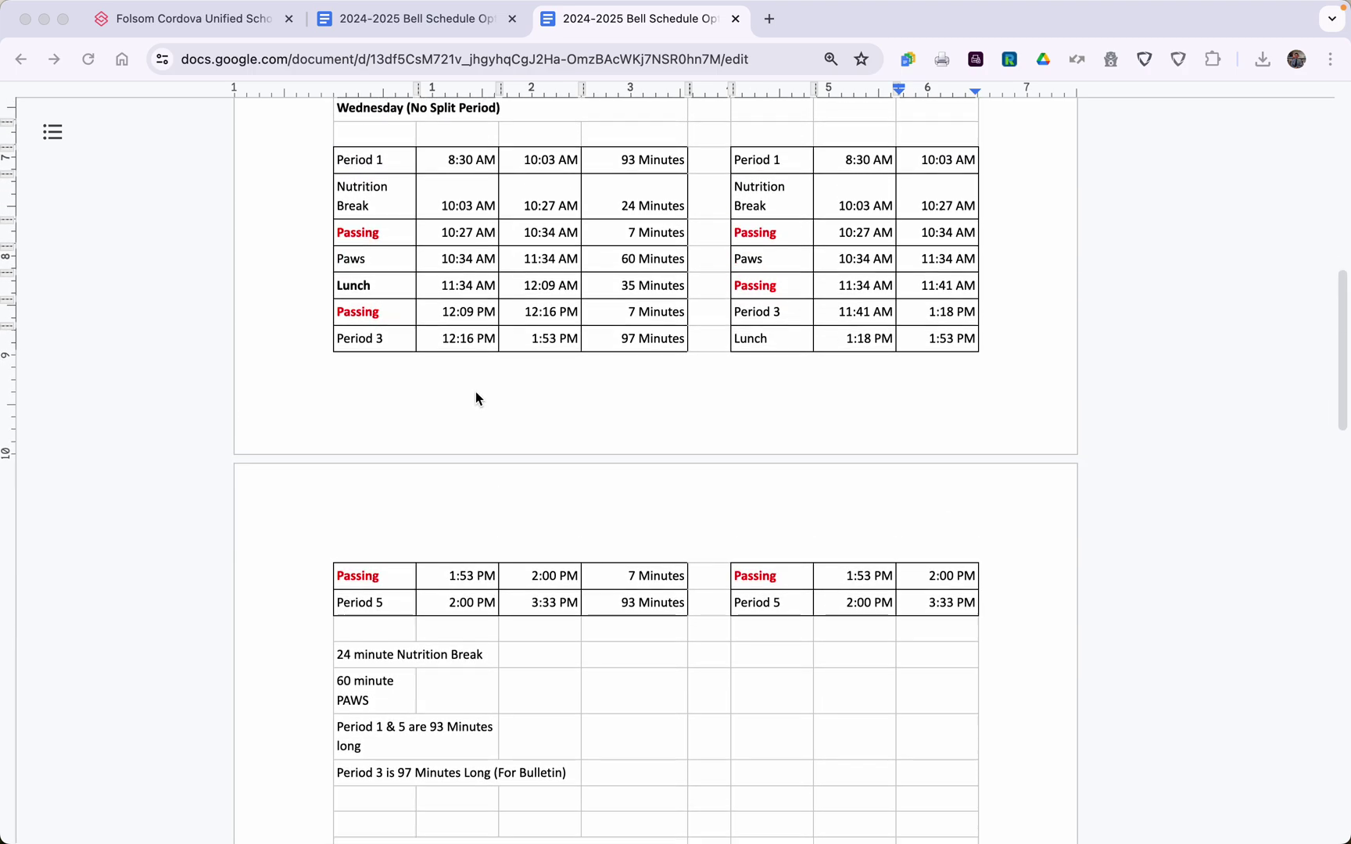
scroll(474, 396, "down", 5)
scroll(476, 401, "down", 1)
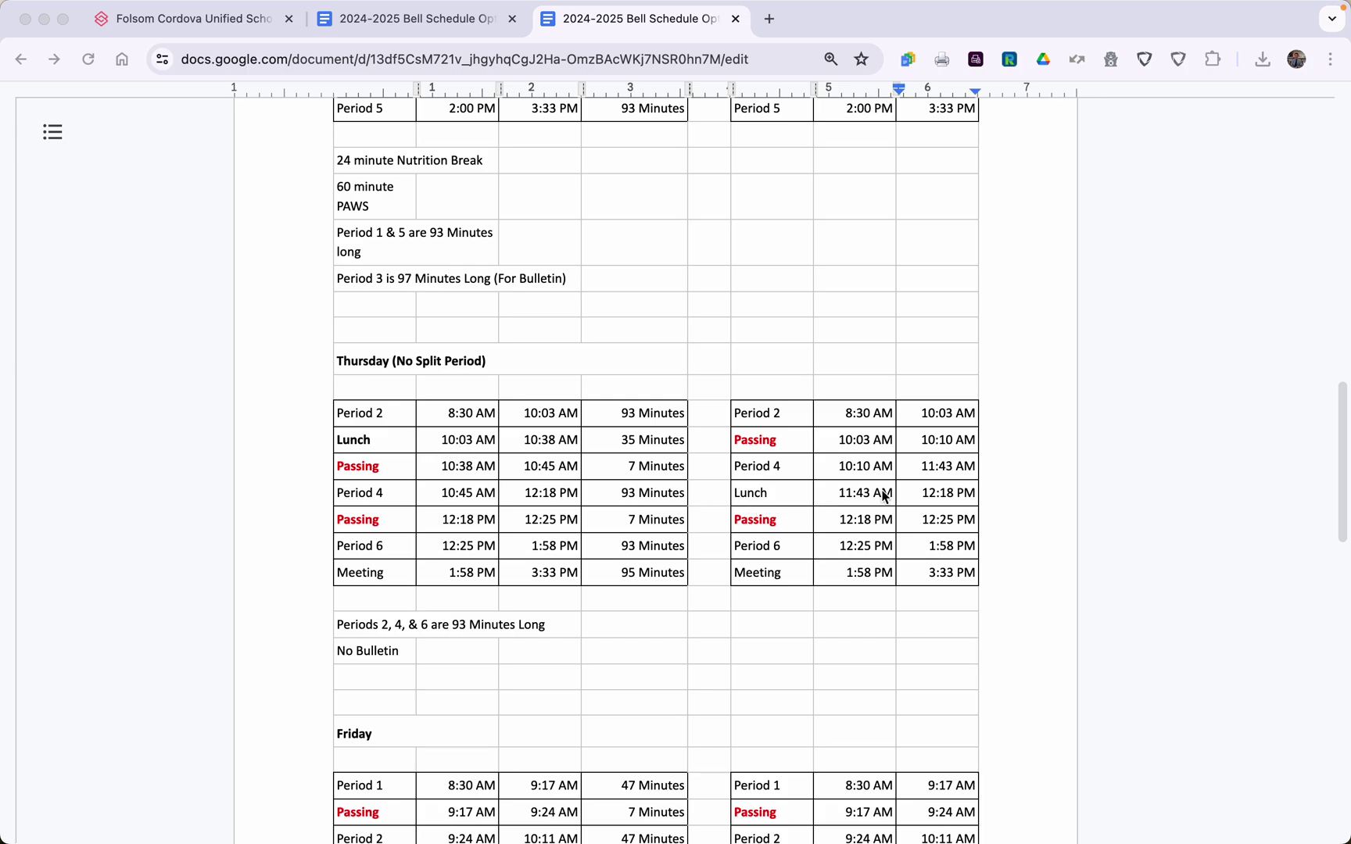
scroll(824, 504, "down", 5)
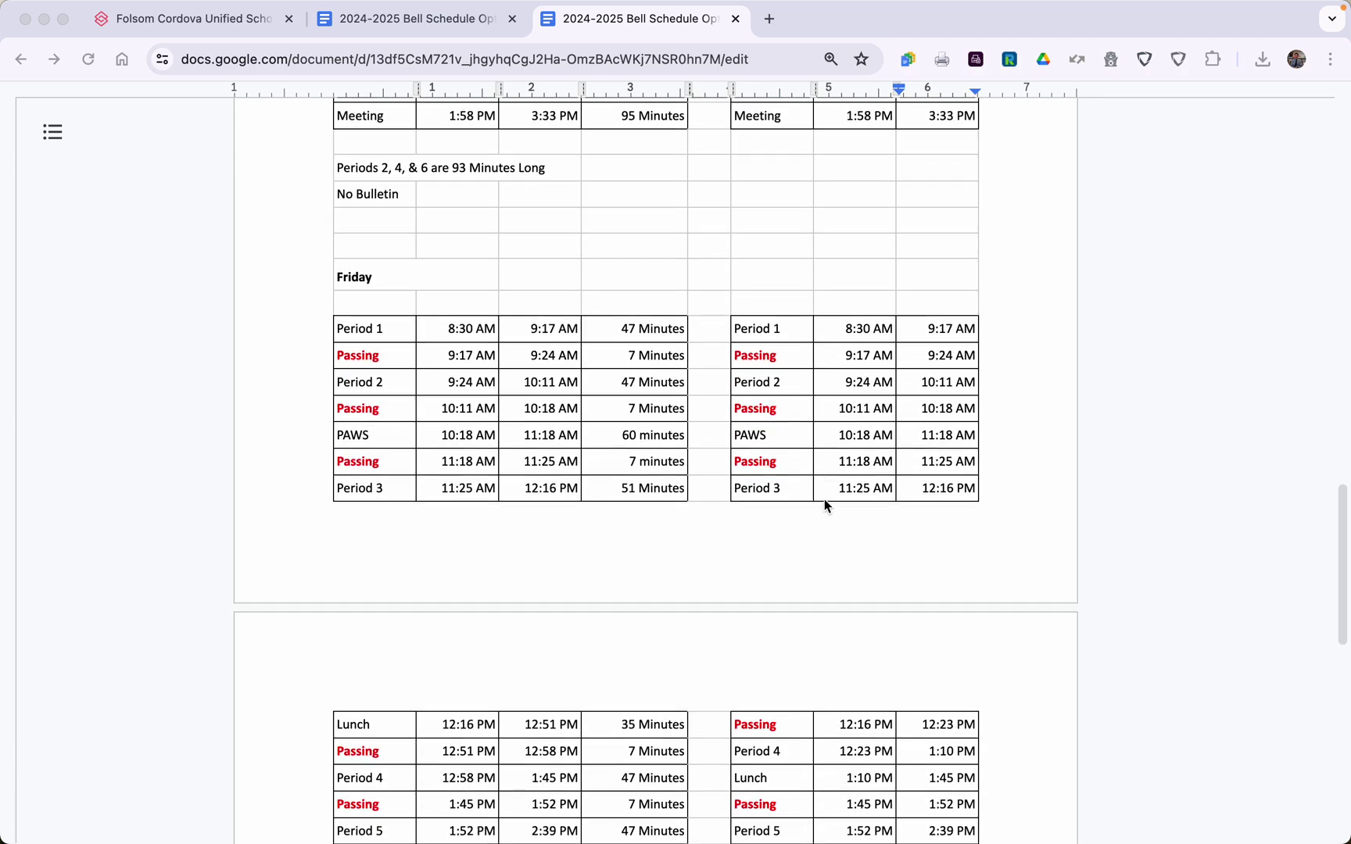
scroll(830, 508, "down", 1)
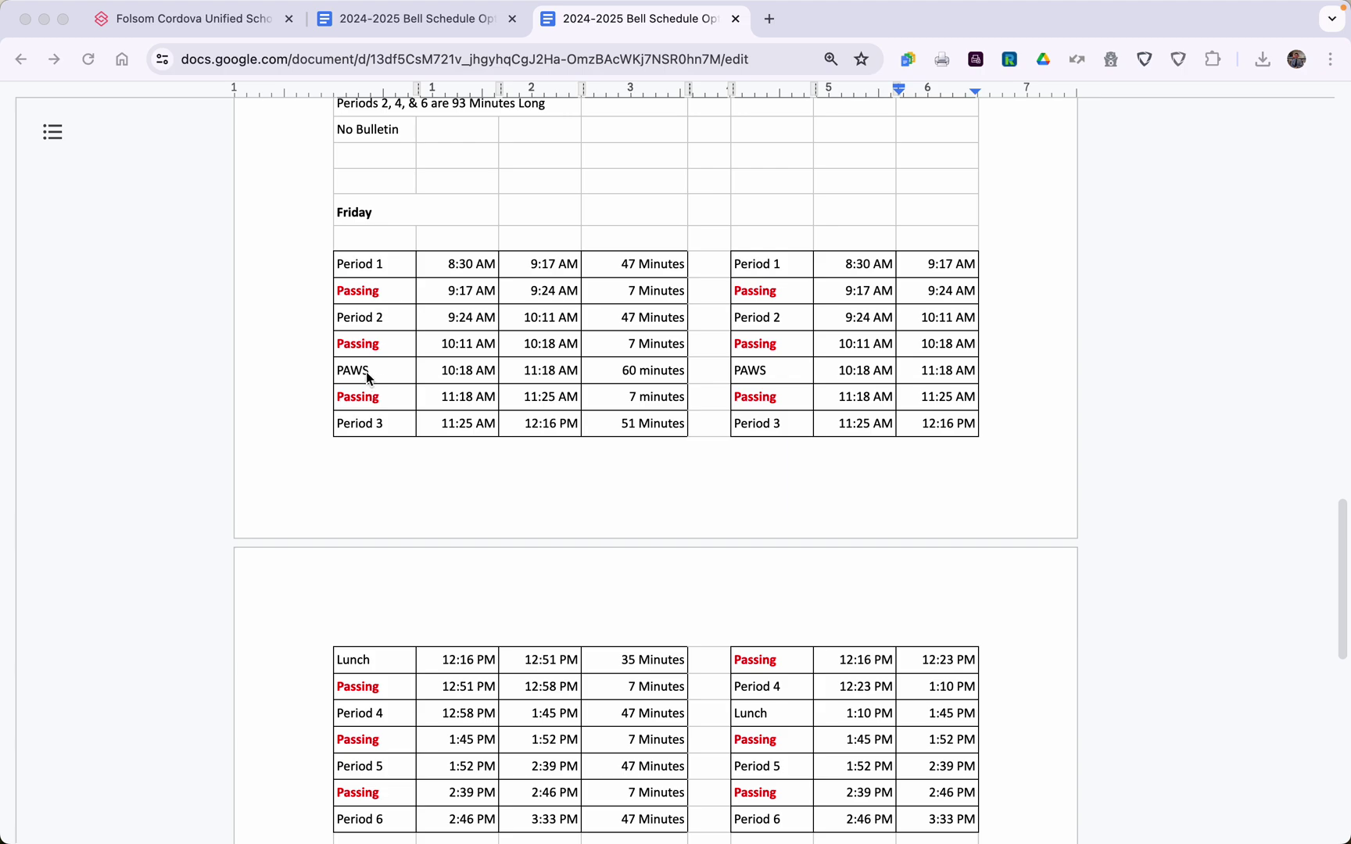
- Switch to the second browser tab to view the Option B bell schedule's Monday/Friday tables
left_click(406, 19)
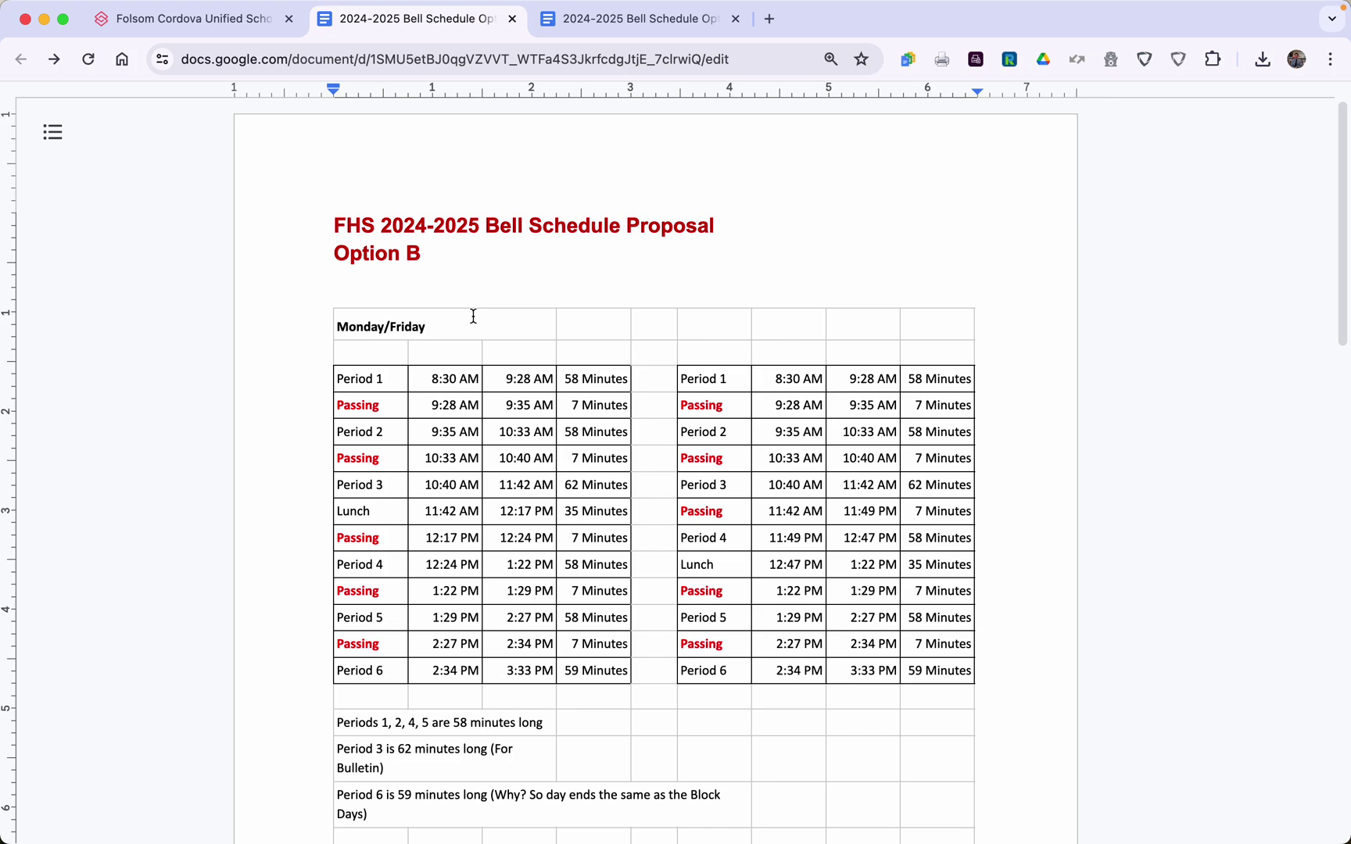
scroll(473, 312, "down", 1)
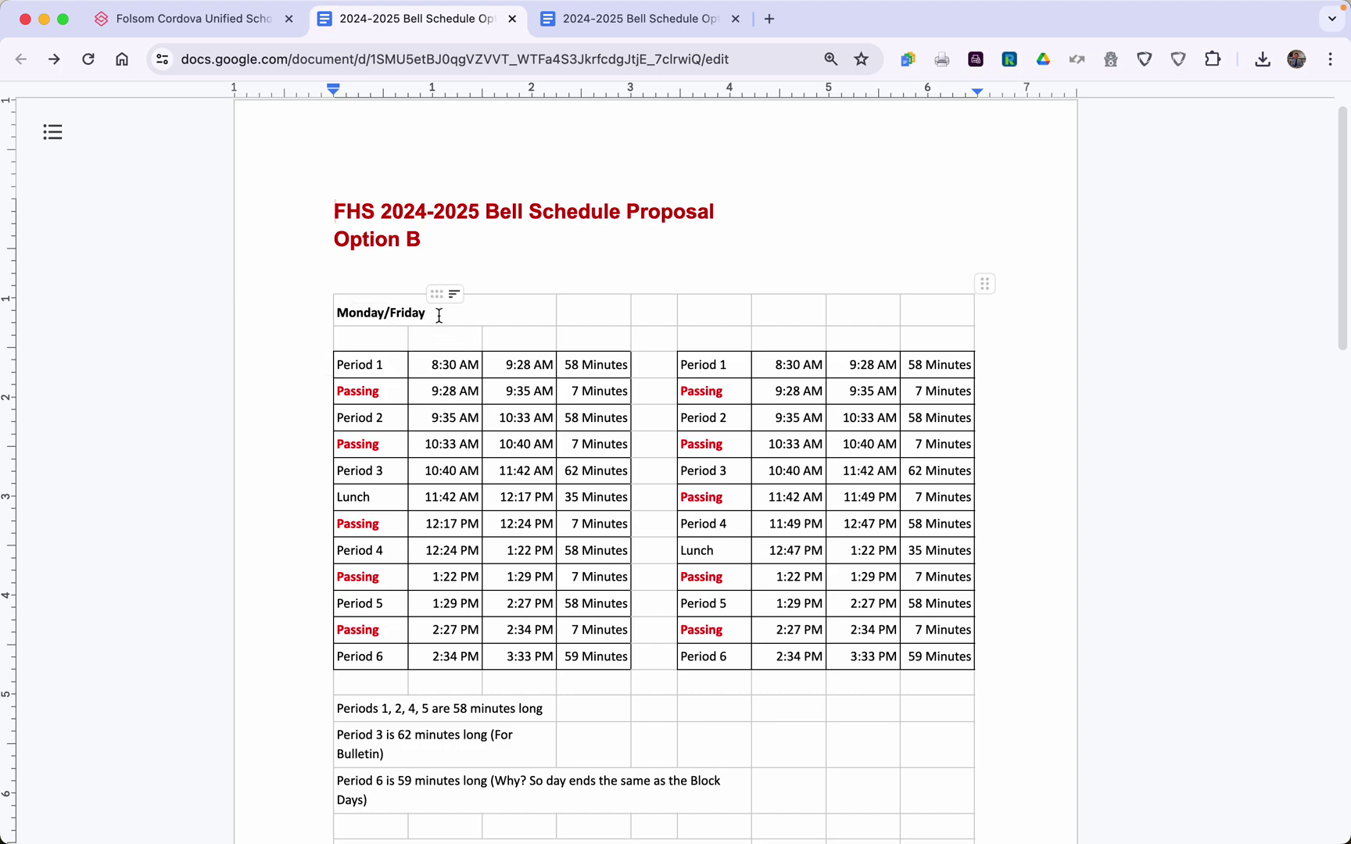
scroll(458, 351, "down", 5)
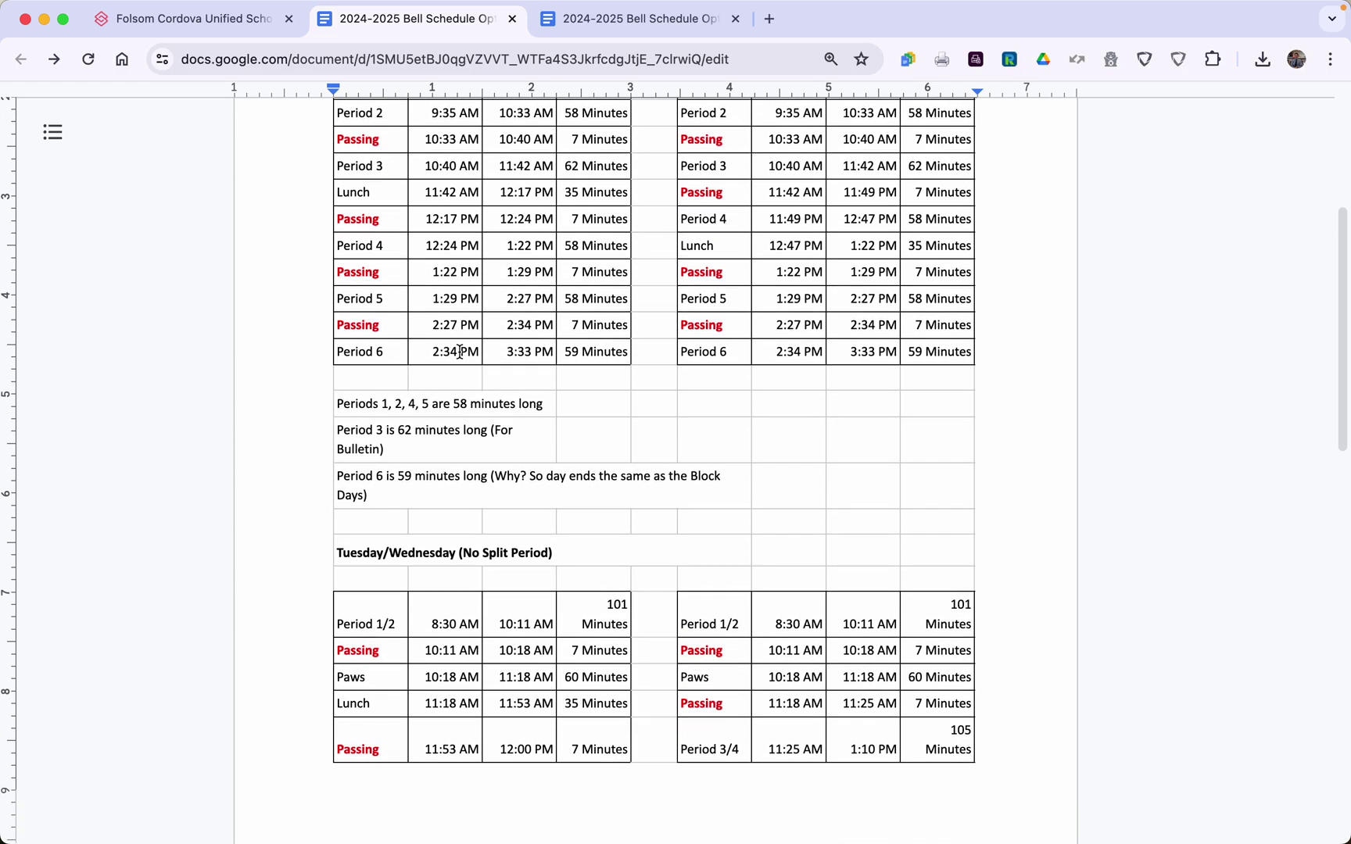
scroll(458, 351, "down", 1)
scroll(458, 362, "down", 1)
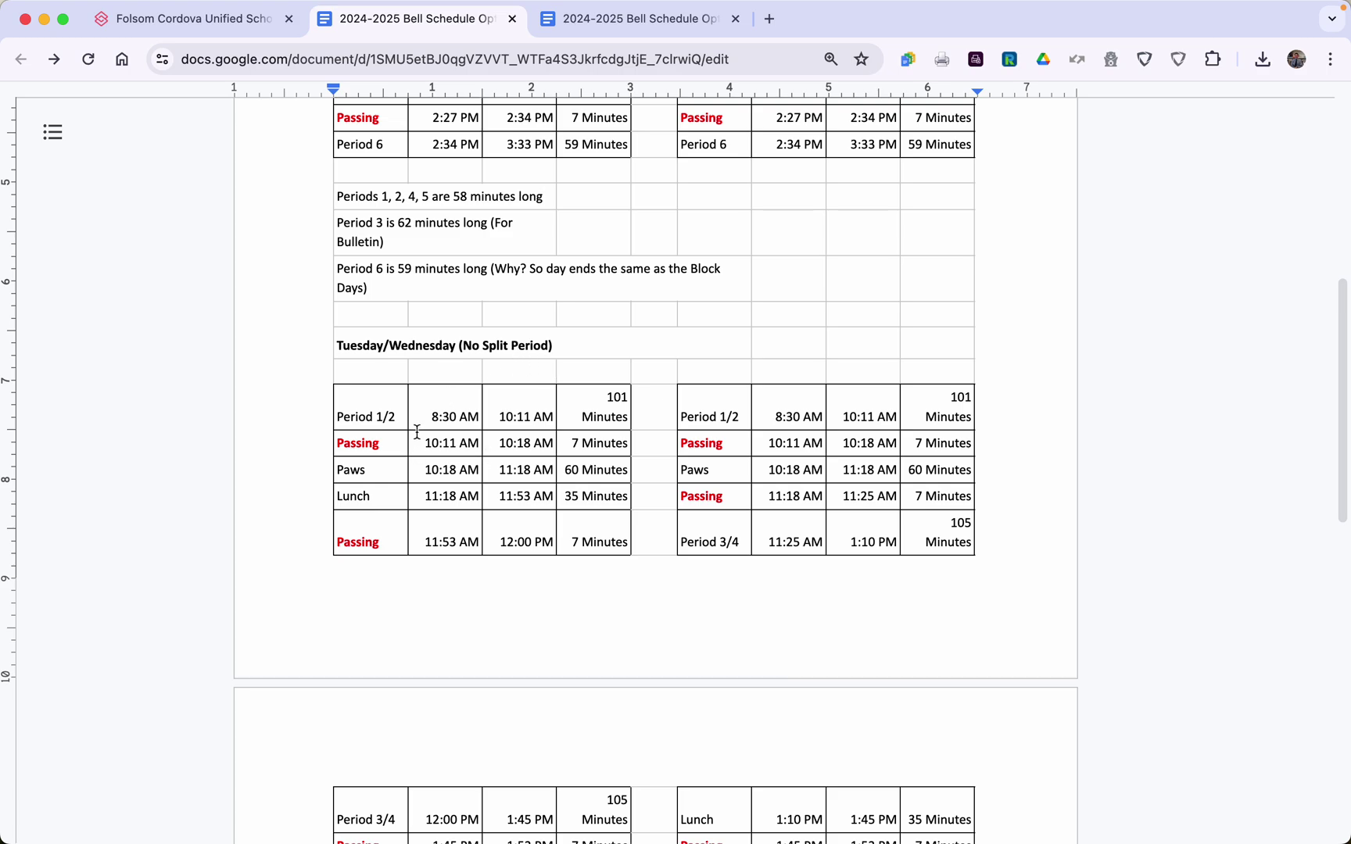
scroll(383, 443, "down", 3)
scroll(390, 476, "down", 2)
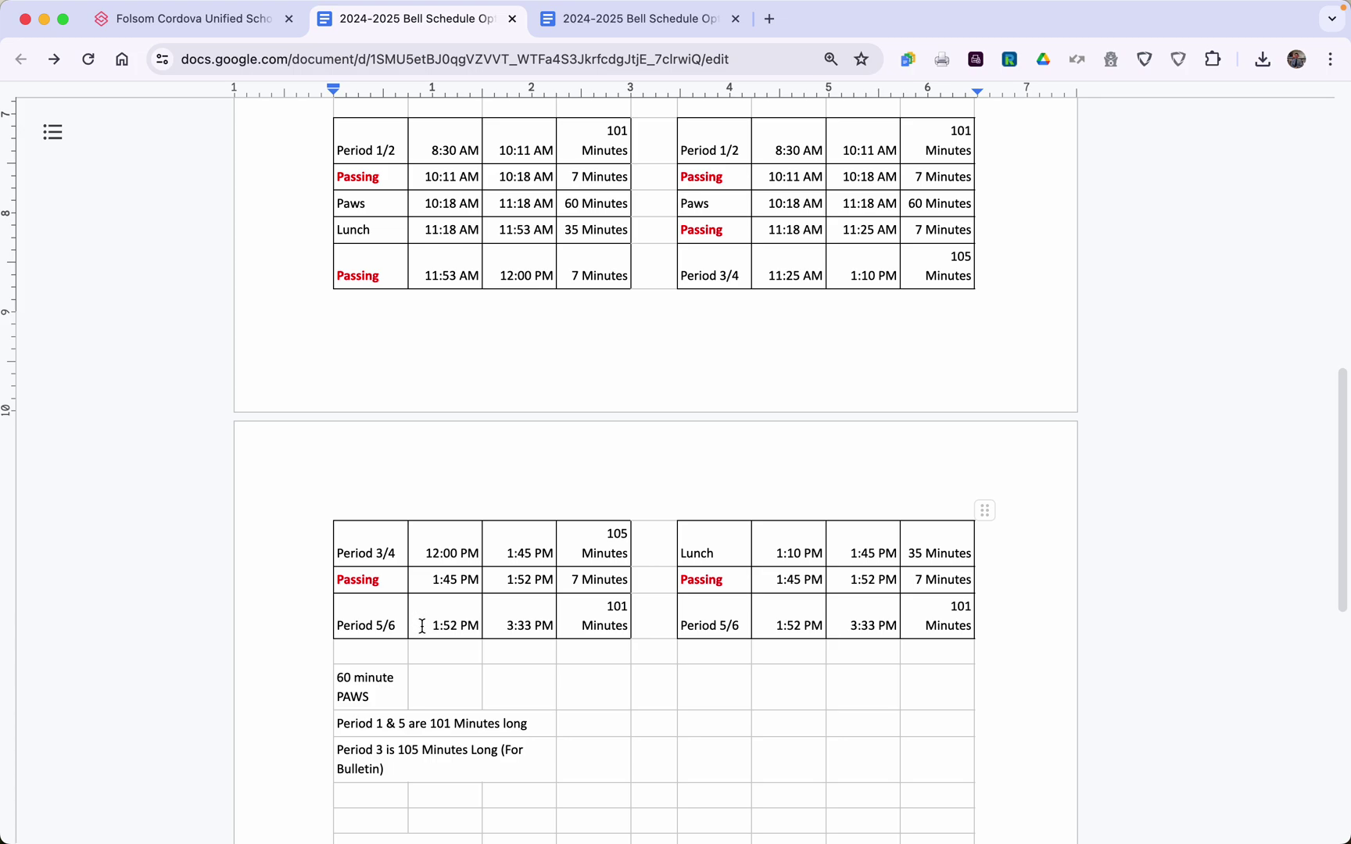
scroll(420, 559, "up", 1)
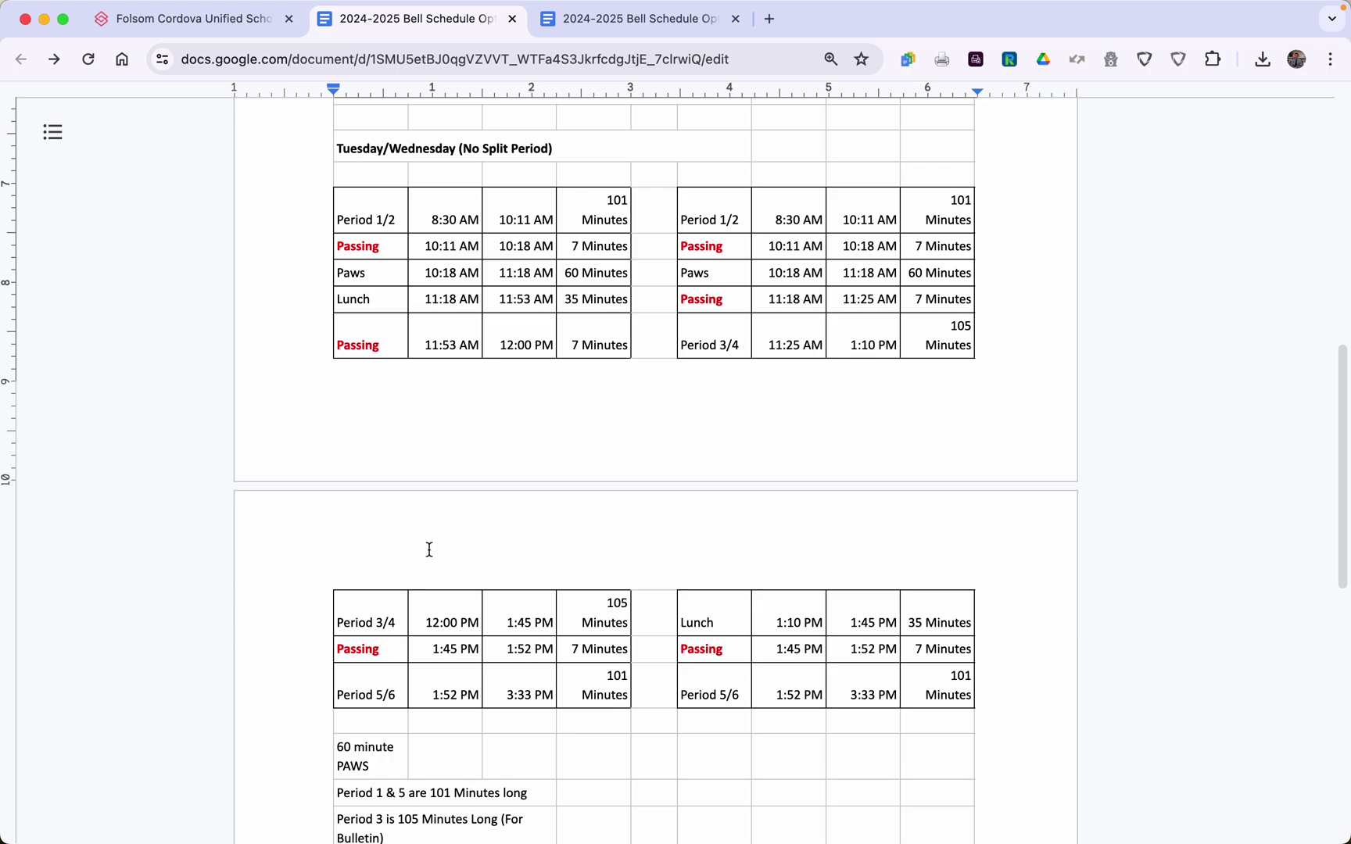
scroll(427, 554, "down", 3)
scroll(430, 545, "down", 5)
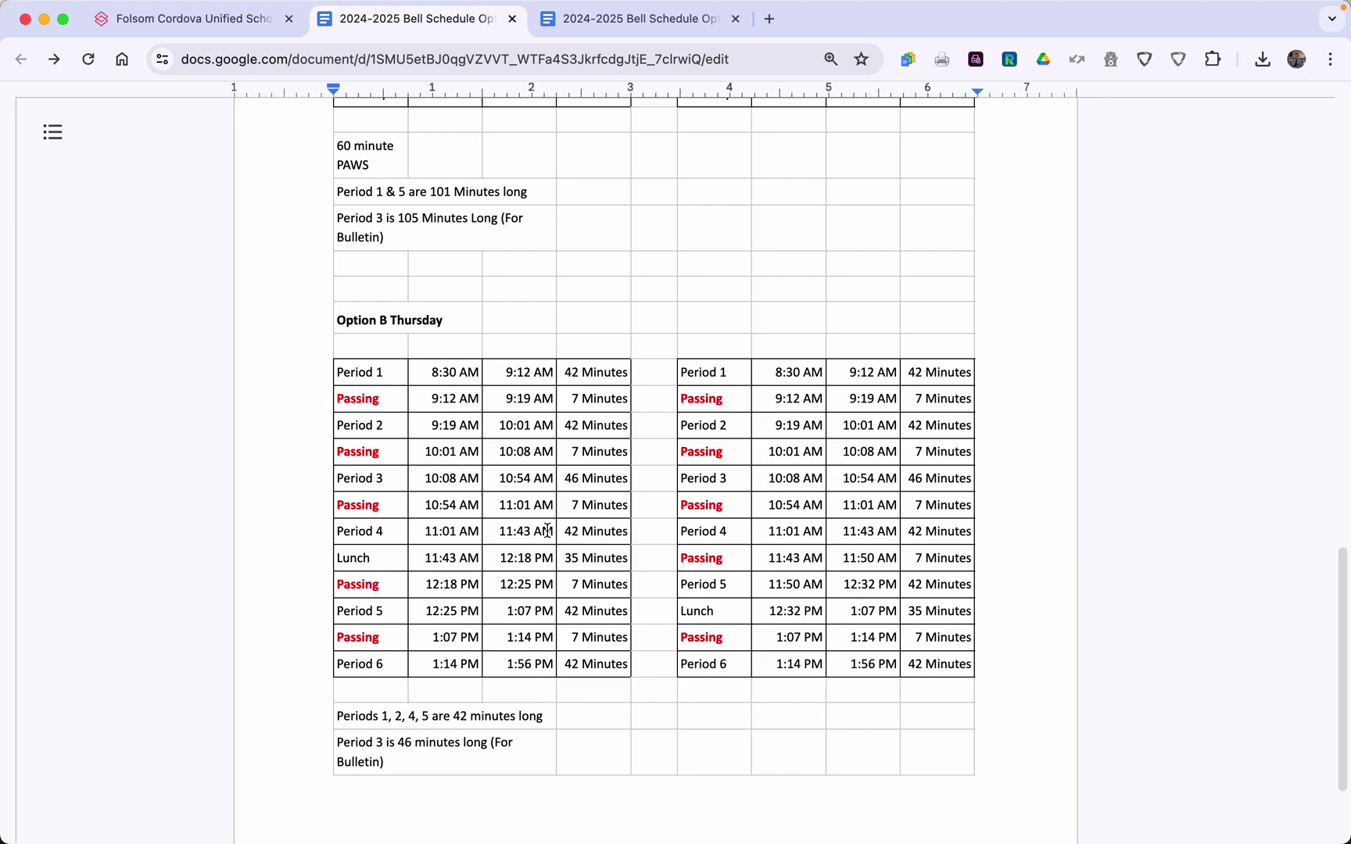
scroll(548, 531, "down", 3)
scroll(543, 523, "up", 5)
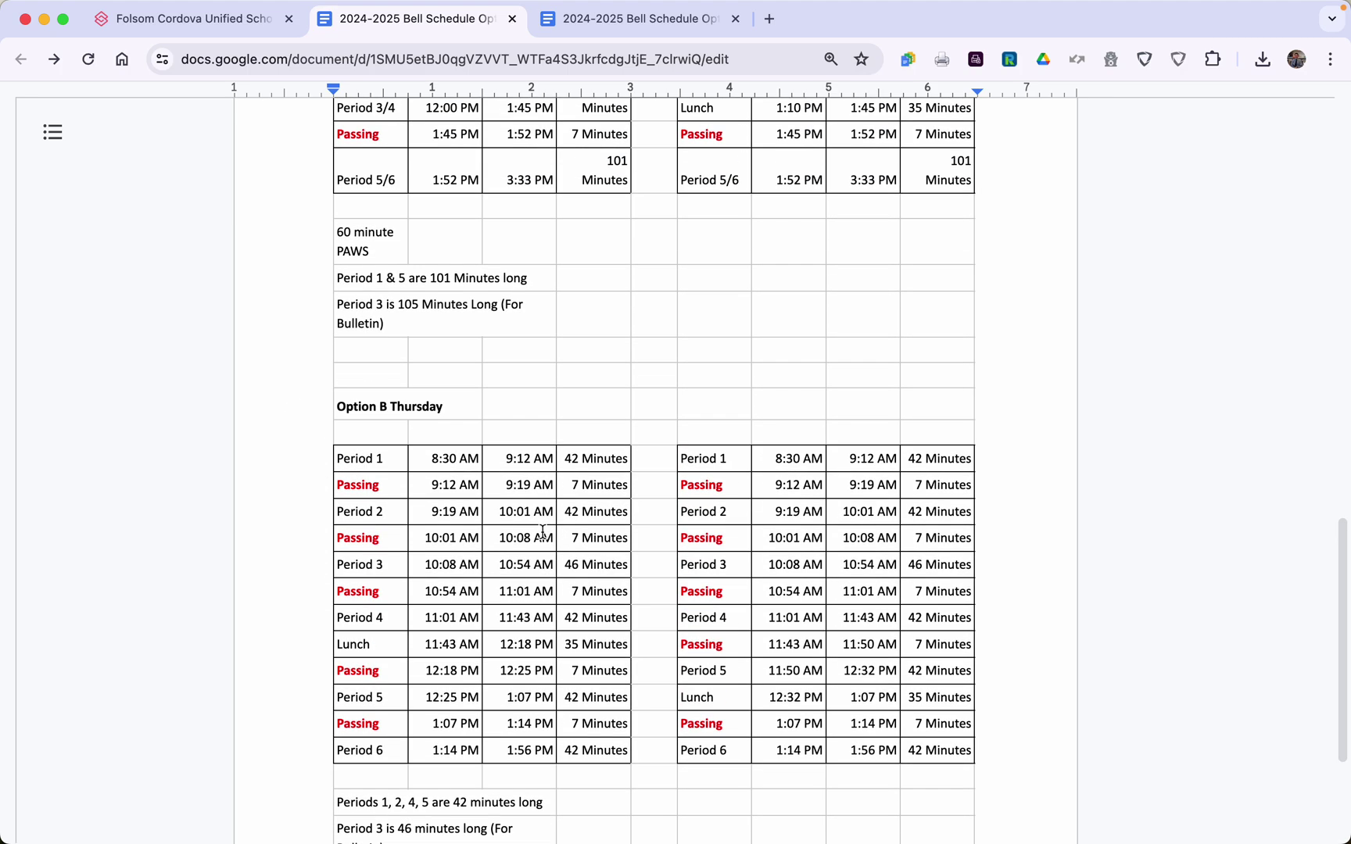
scroll(542, 533, "up", 3)
scroll(541, 533, "up", 1)
scroll(542, 533, "up", 3)
scroll(541, 533, "up", 3)
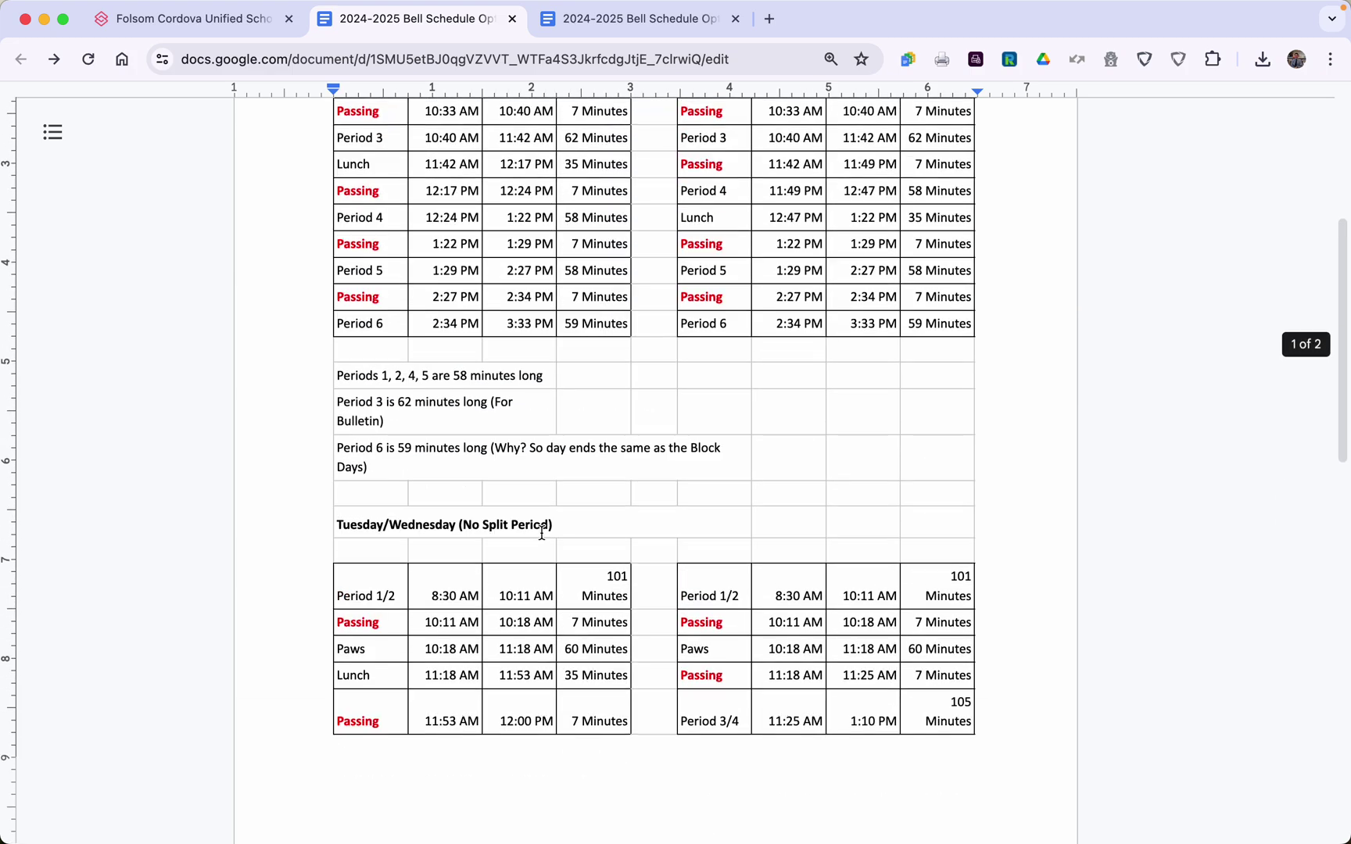
scroll(541, 532, "up", 3)
scroll(539, 529, "up", 1)
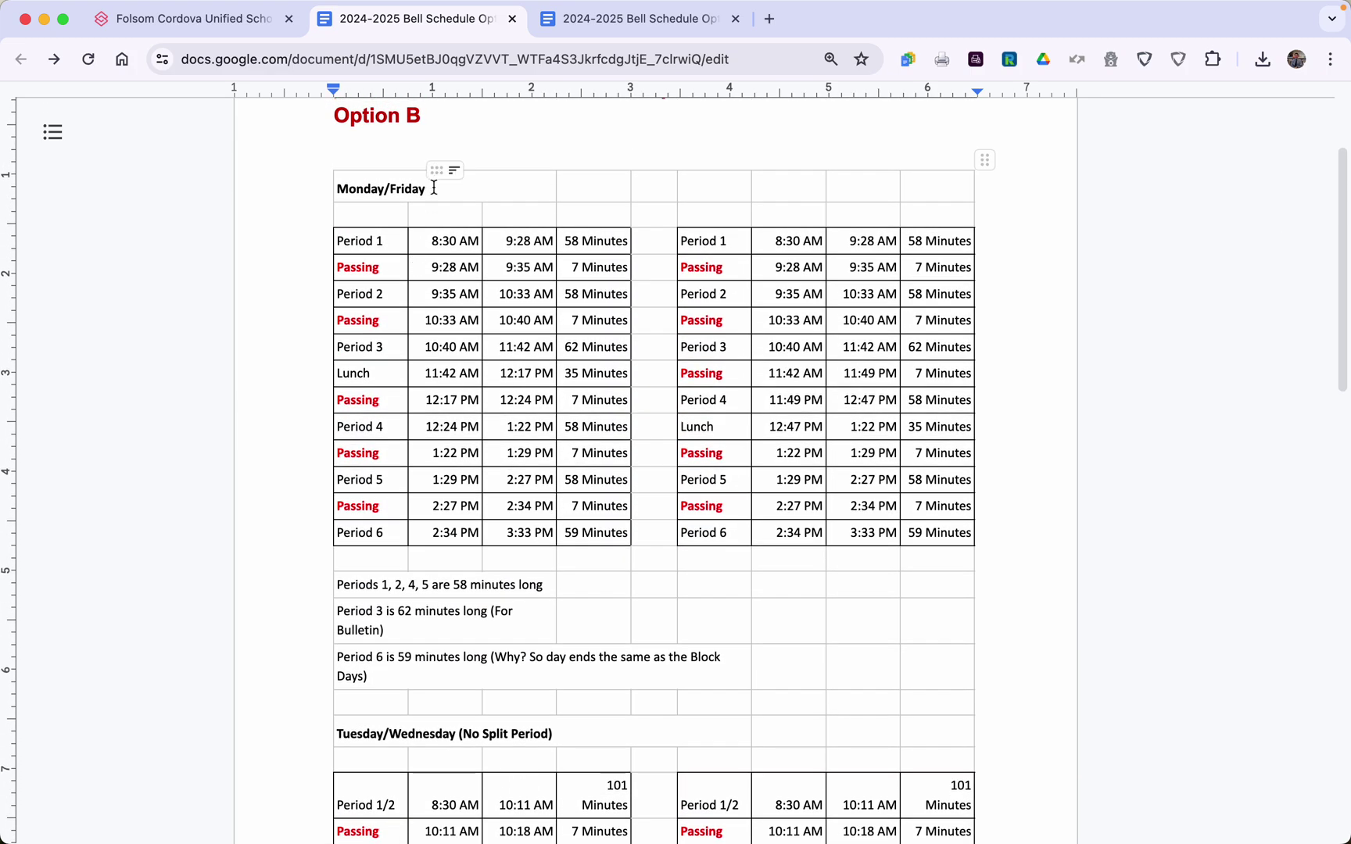